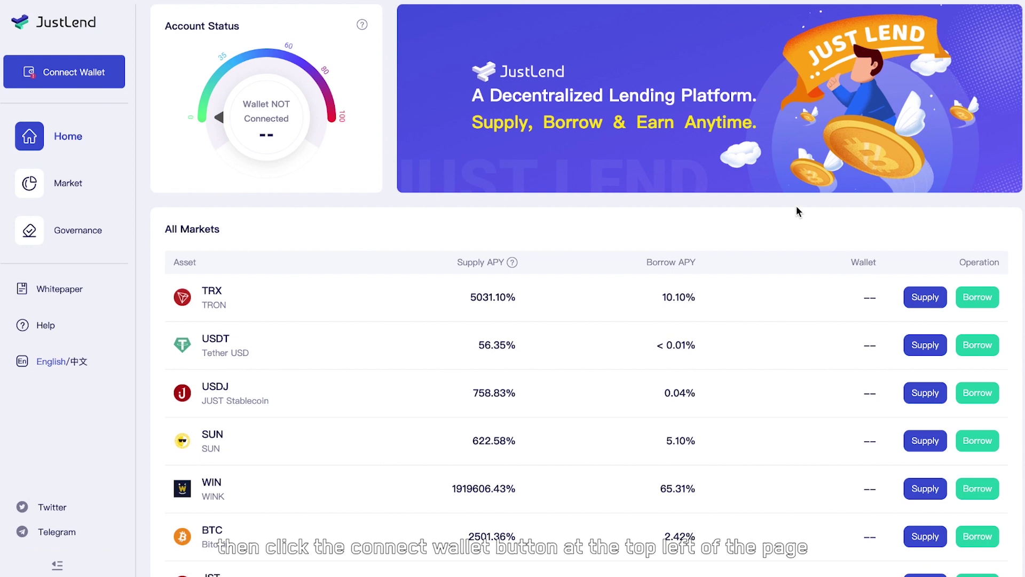
Step: Bring up the Connect Wallet dialog from the top-left sidebar
click(84, 62)
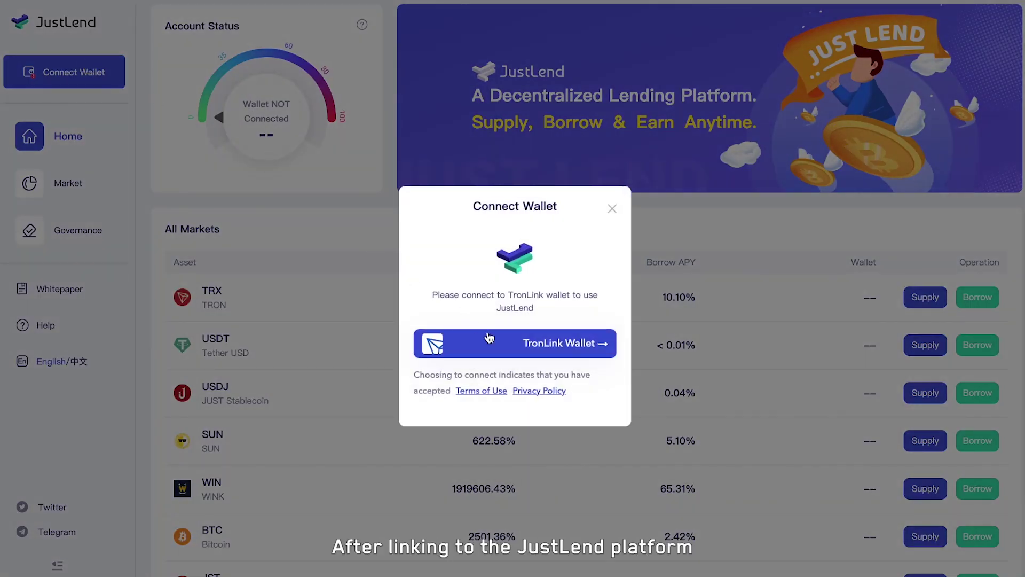
Step: Choose TronLink Wallet as the wallet to connect to JustLend
click(490, 340)
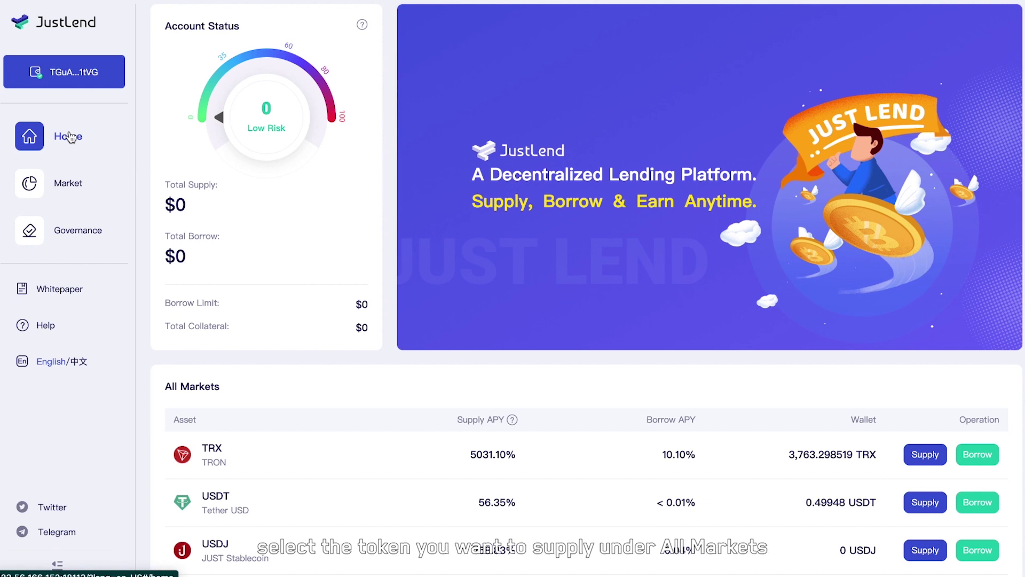
Step: Open the TRX Supply dialog from the All Markets list, showing the 3,763.298 TRX balance
scroll(278, 382, down, 3)
scroll(279, 383, down, 3)
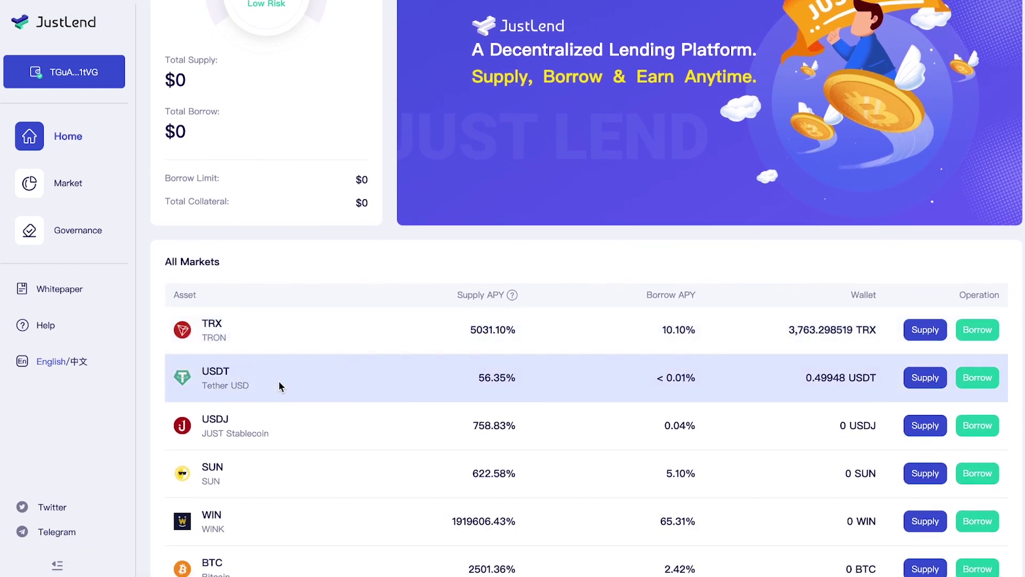
scroll(278, 386, down, 1)
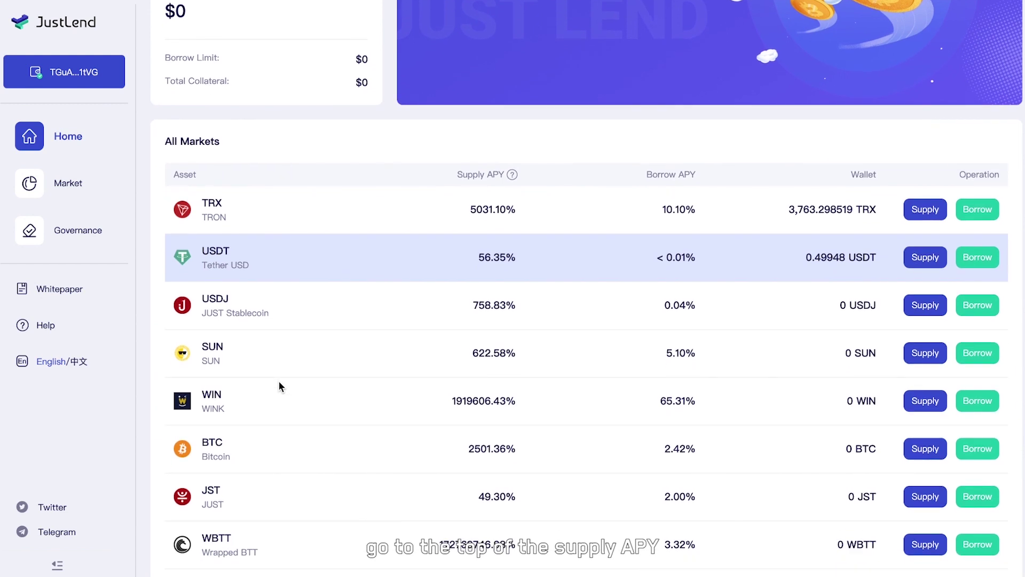
scroll(279, 383, up, 4)
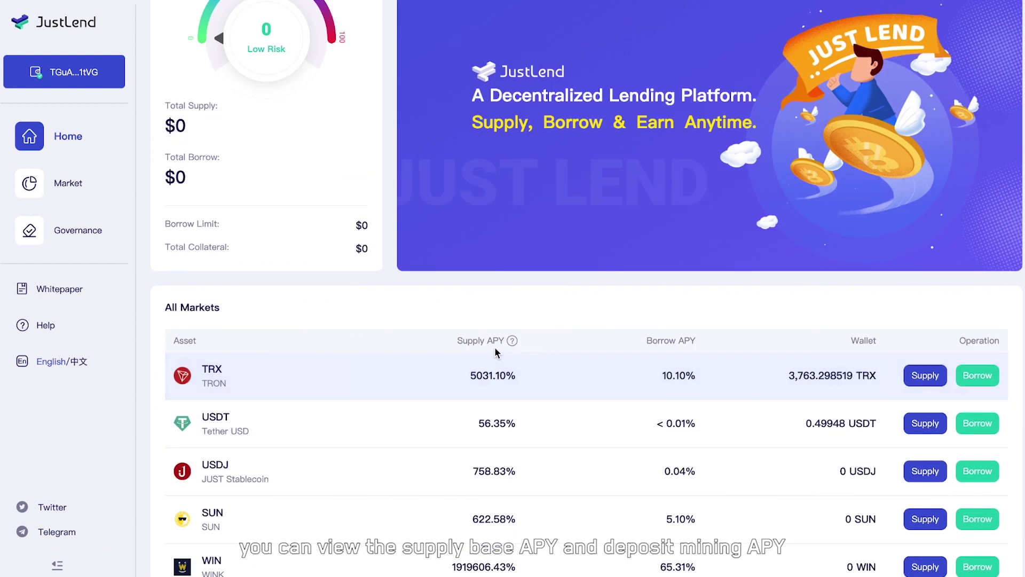
mouse_move(512, 343)
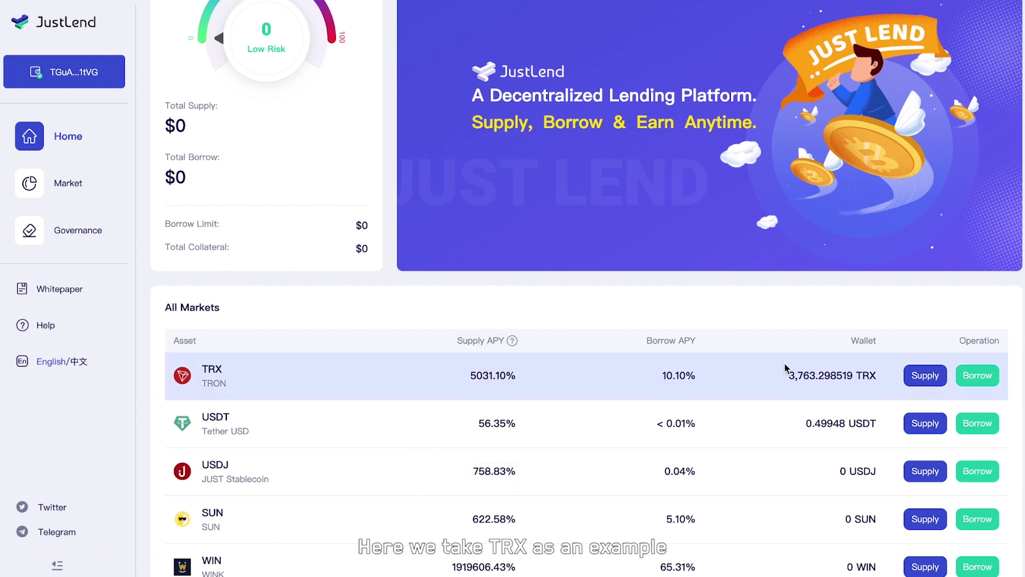
click(912, 380)
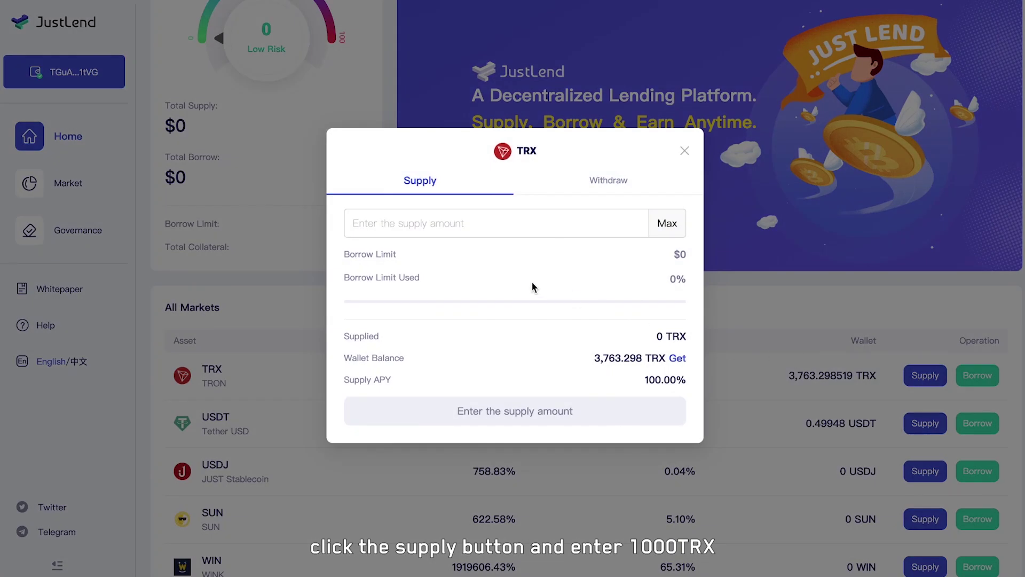
Step: Supply 1000 TRX and dismiss the transaction sent notice
click(418, 223)
text(1000)
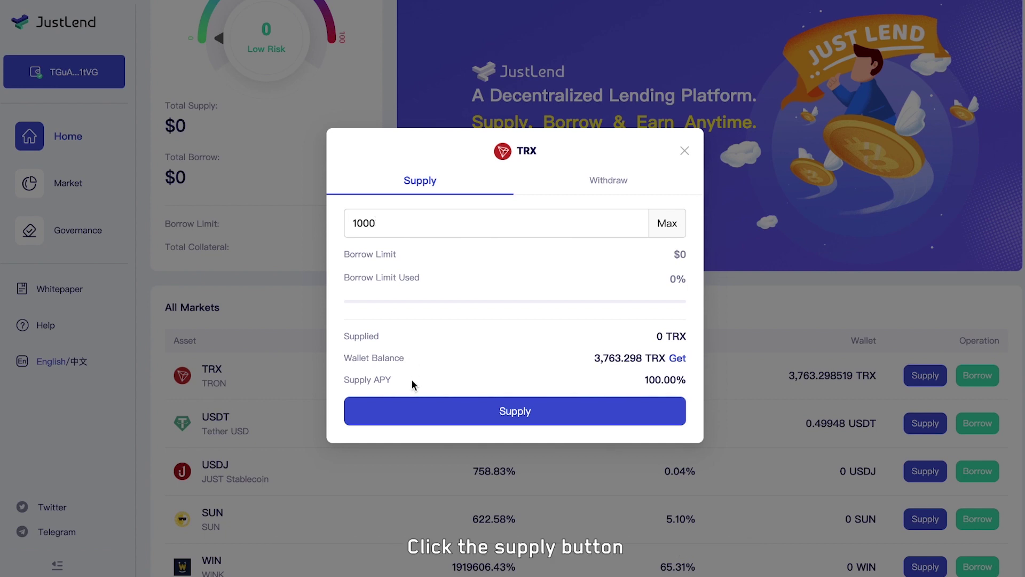
click(466, 415)
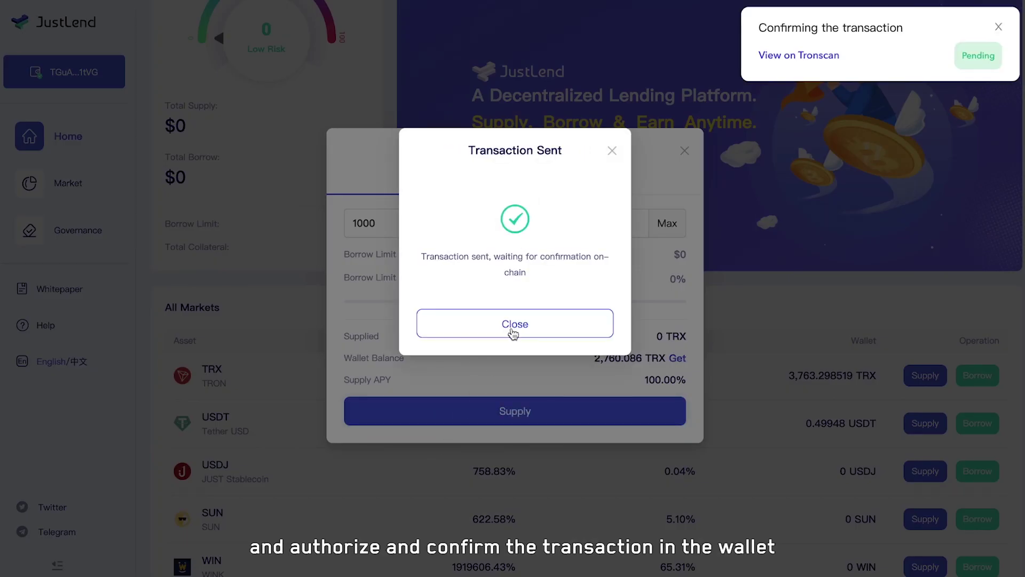
click(448, 331)
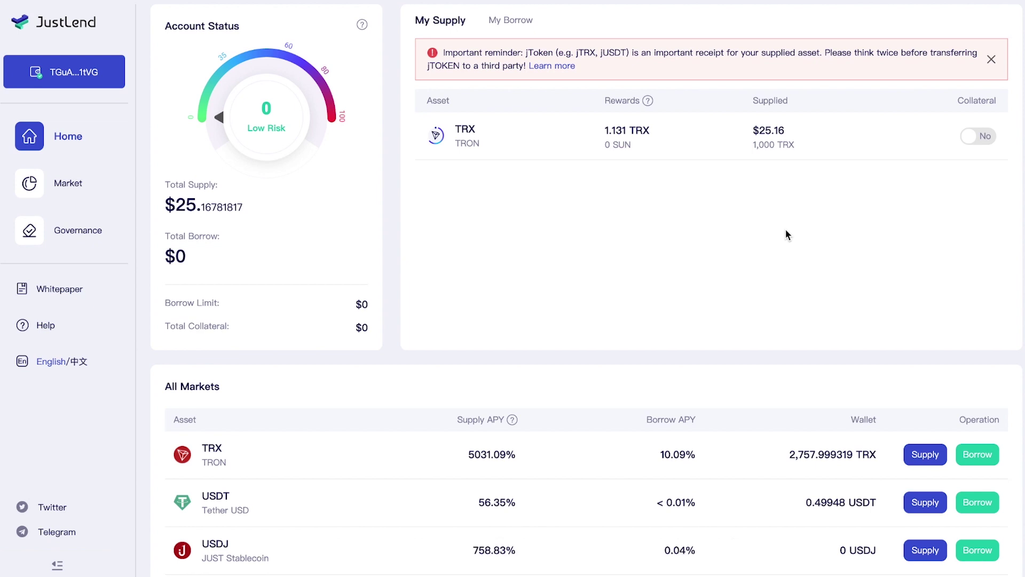
Step: Turn on TRX as collateral, giving a $18.875 borrow limit and $25.167 total collateral
click(971, 138)
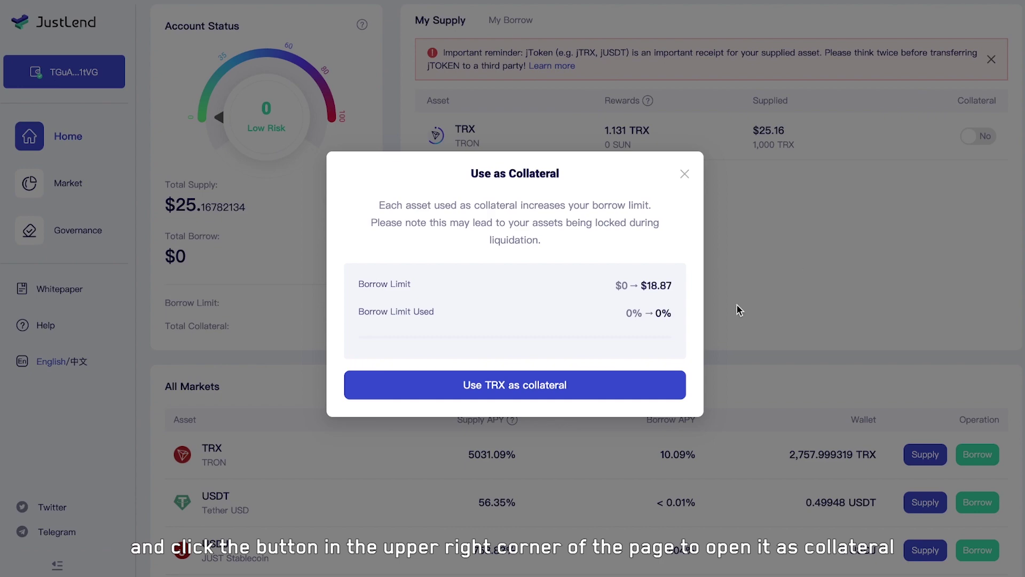
click(628, 388)
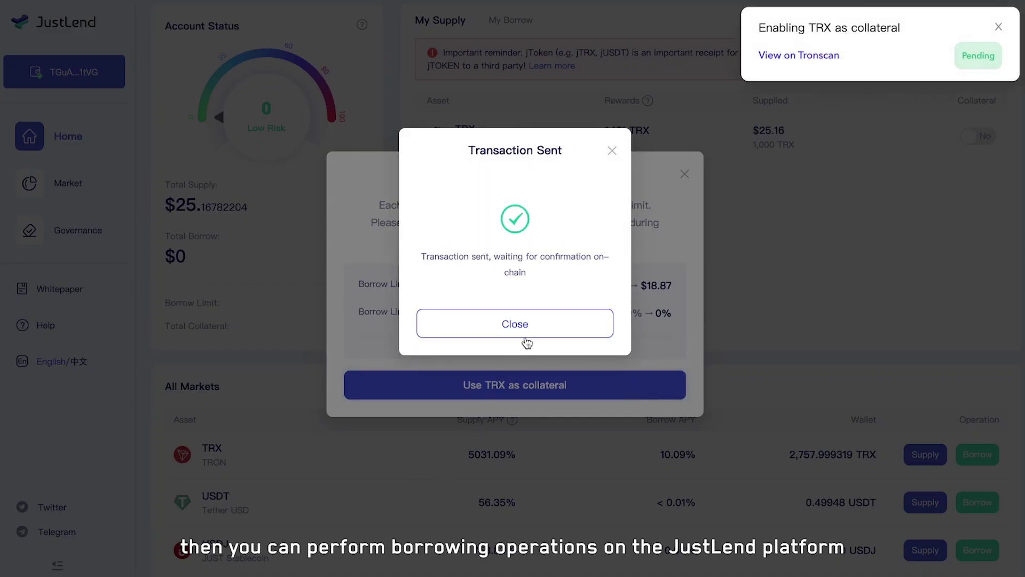
click(533, 327)
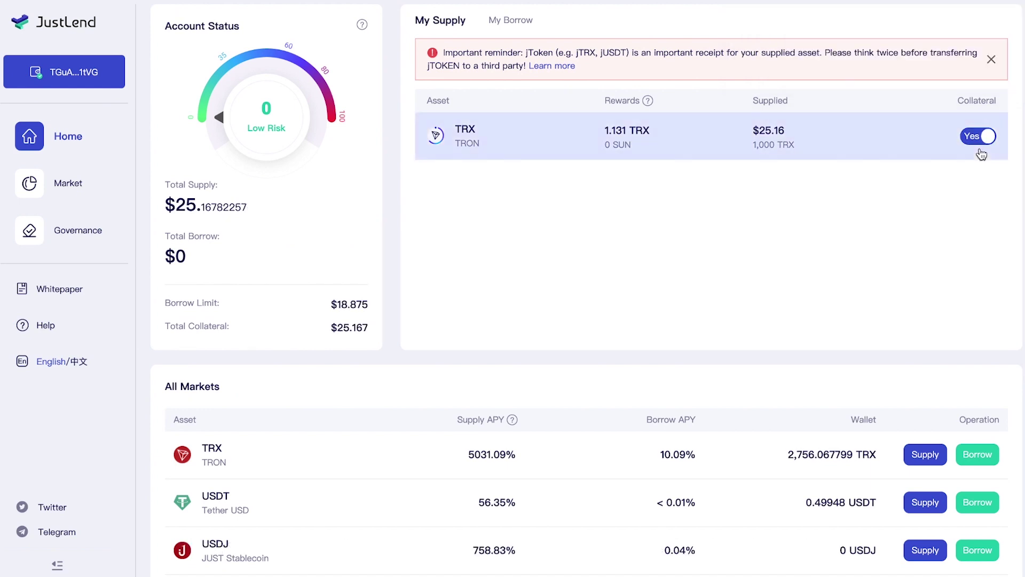
scroll(965, 168, down, 2)
Step: Borrow 500 TRX on the TRX market, raising Total Borrow to $12.586
scroll(968, 172, down, 1)
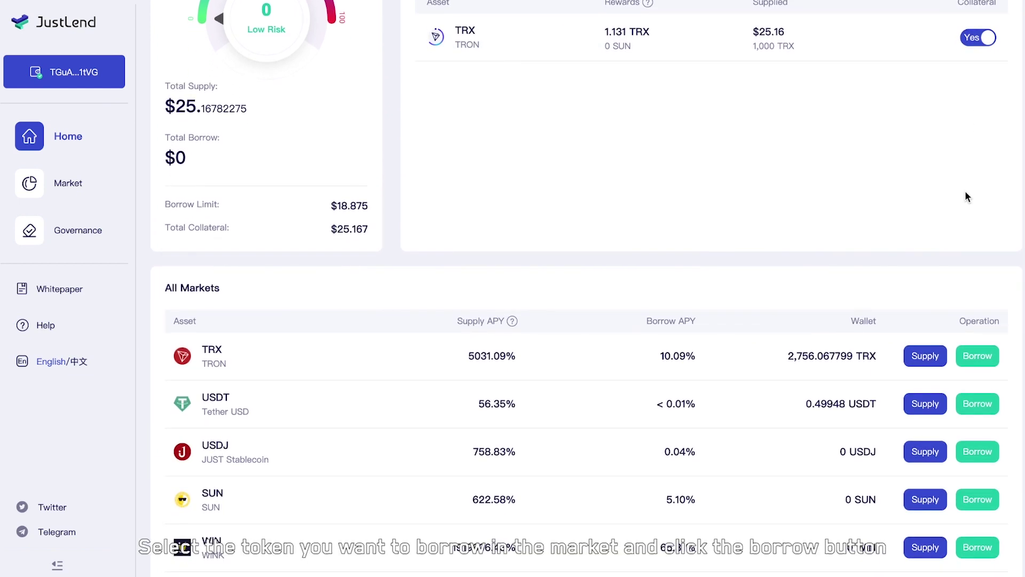
click(978, 357)
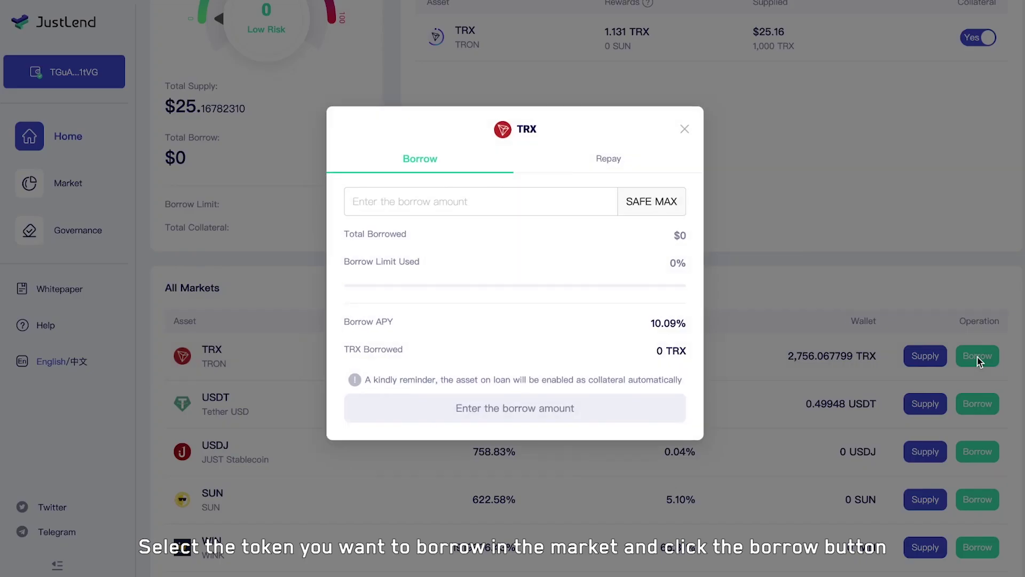
click(496, 207)
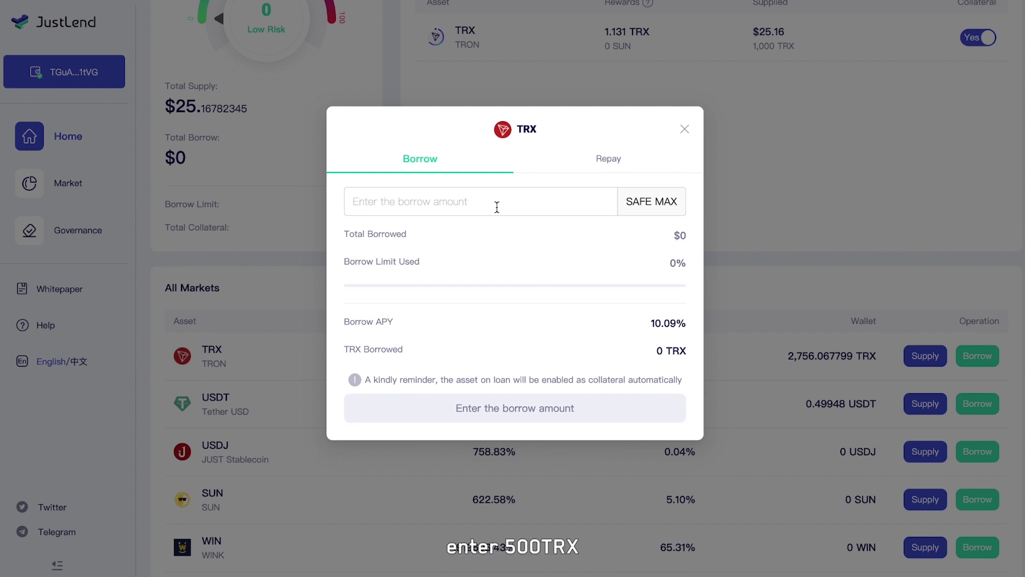
text(500)
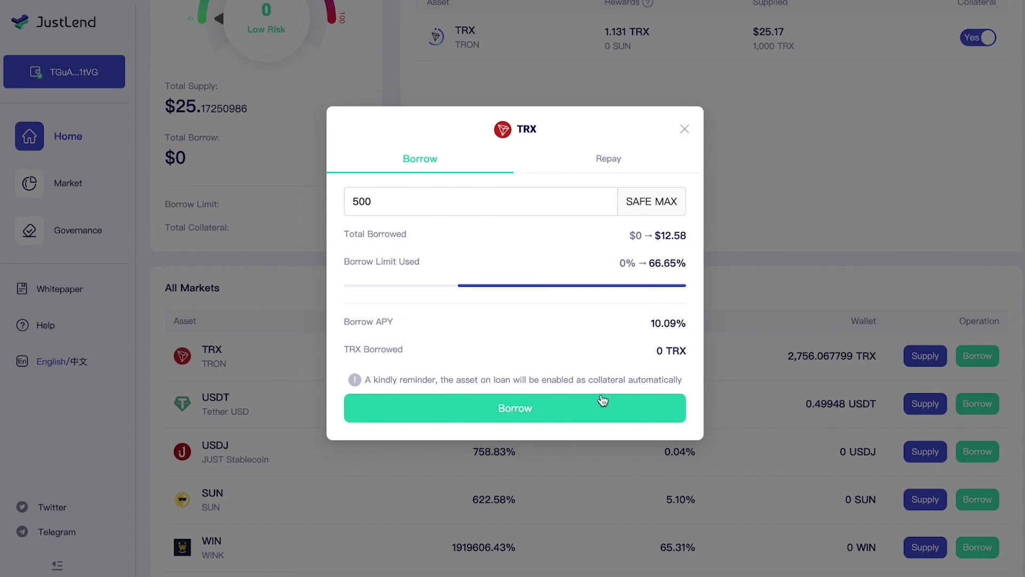
click(598, 409)
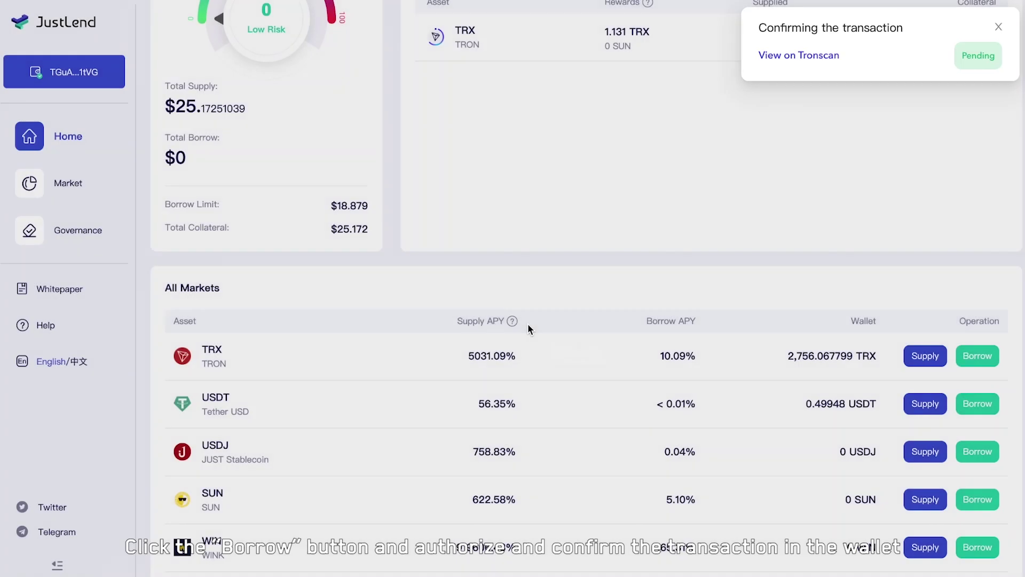
scroll(556, 266, up, 2)
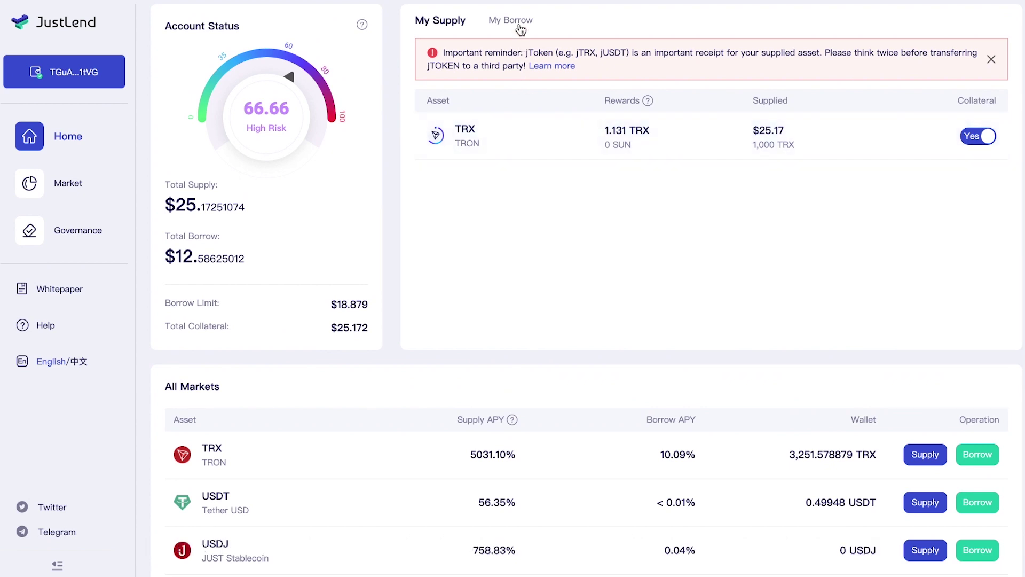
Step: Show the My Borrow list with the 500 TRX loan at 10.09% APY
click(520, 23)
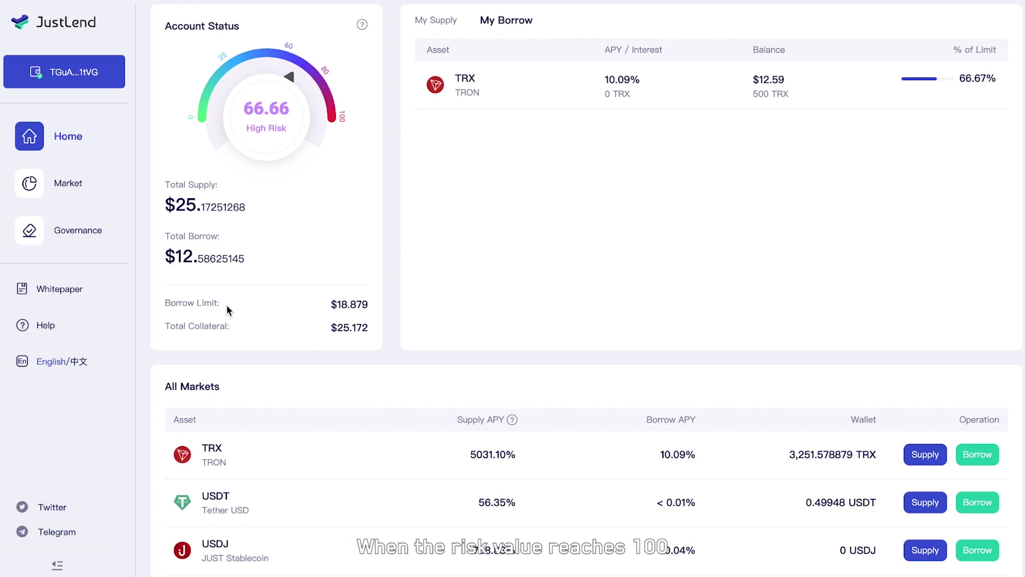
mouse_move(363, 27)
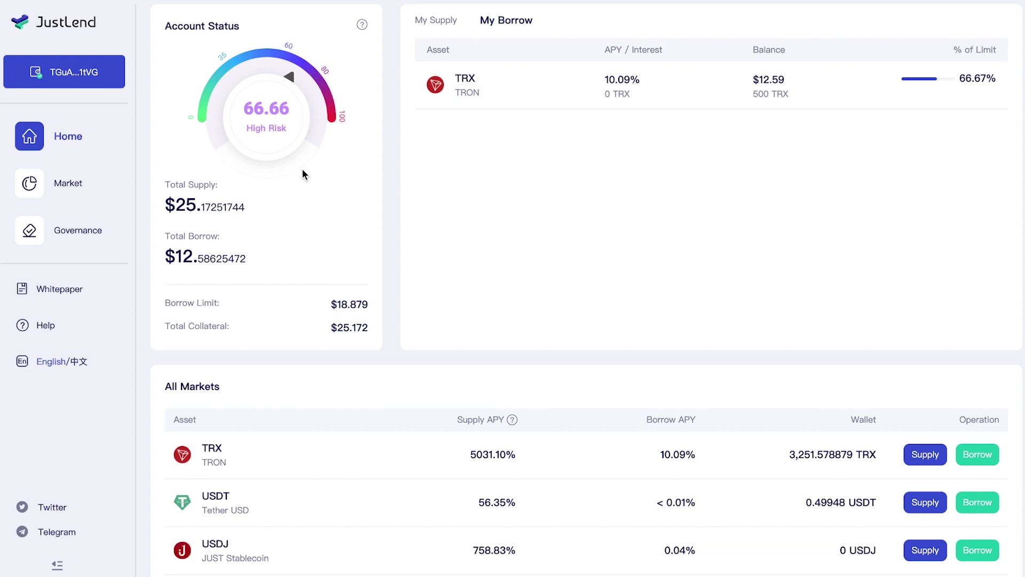
click(498, 32)
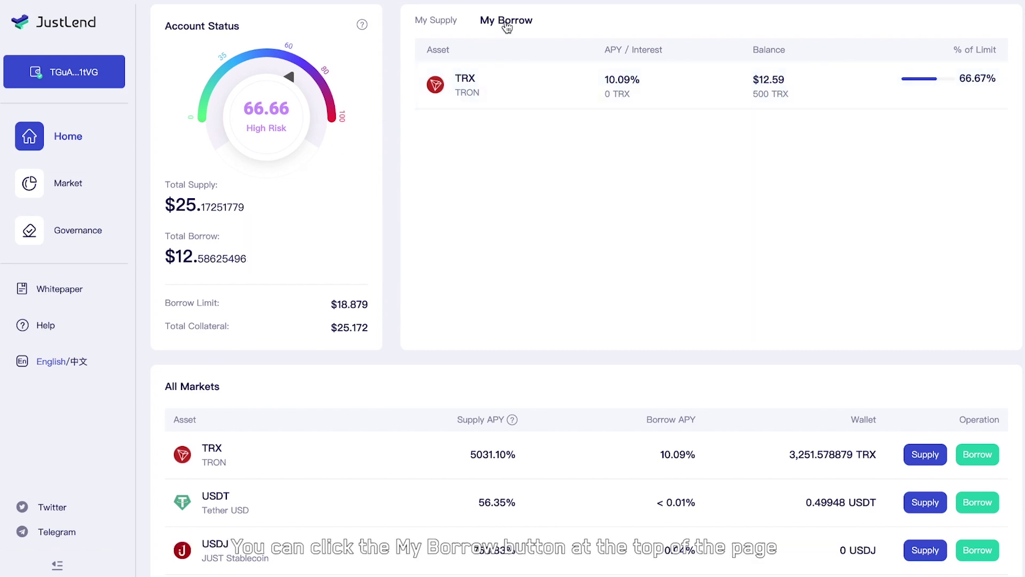
Step: Repay the full TRX loan with the Max amount, bringing Total Borrow to $0
click(539, 86)
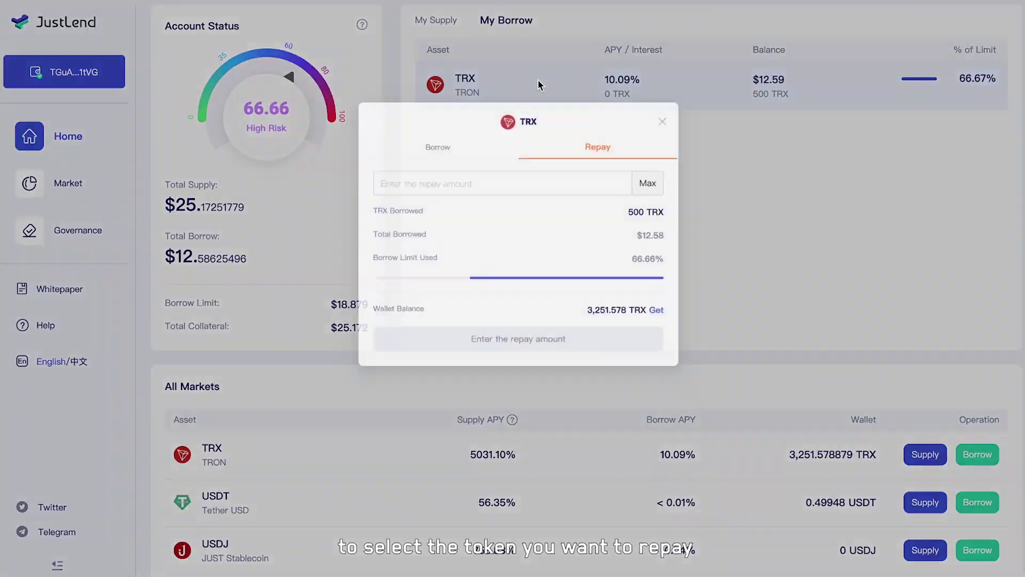
click(666, 203)
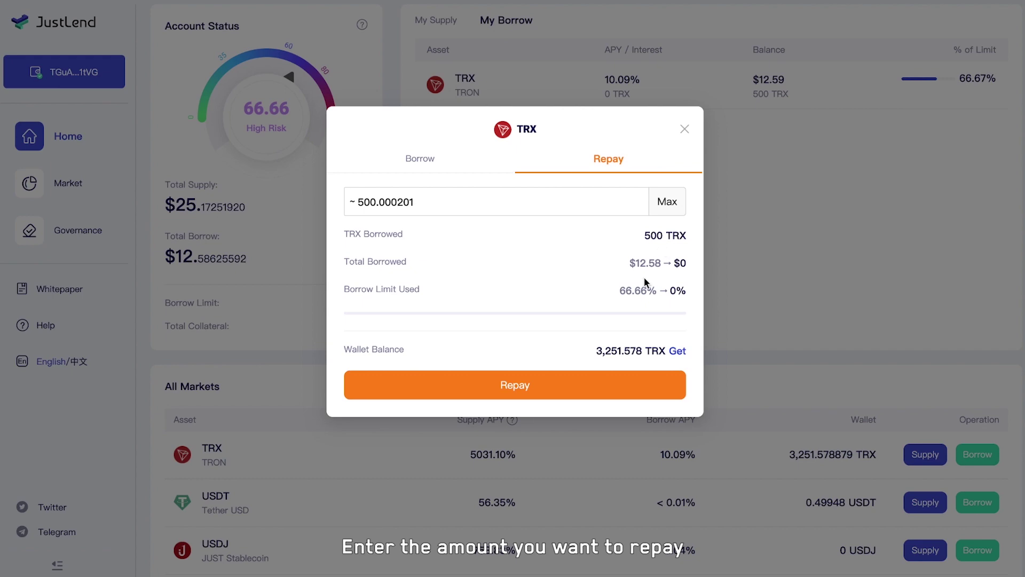
click(604, 382)
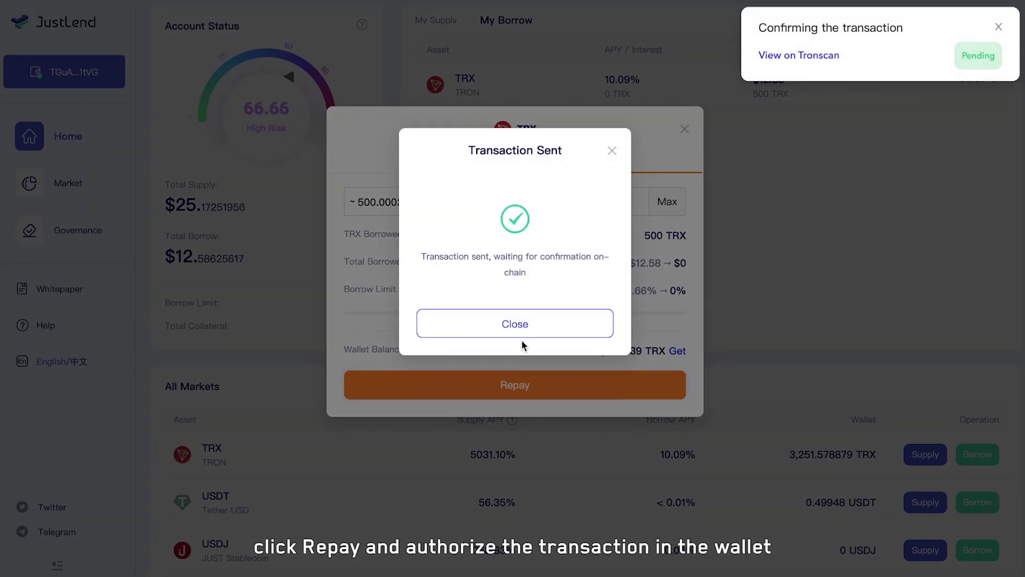
click(527, 326)
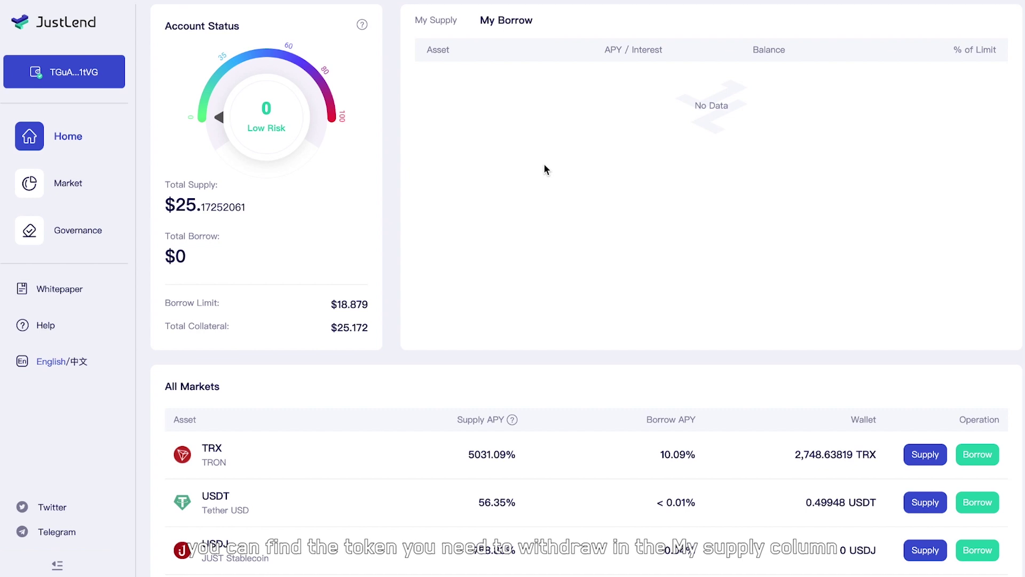
Step: Withdraw the full ~1000.000867 TRX from My Supply using the Max amount
click(435, 22)
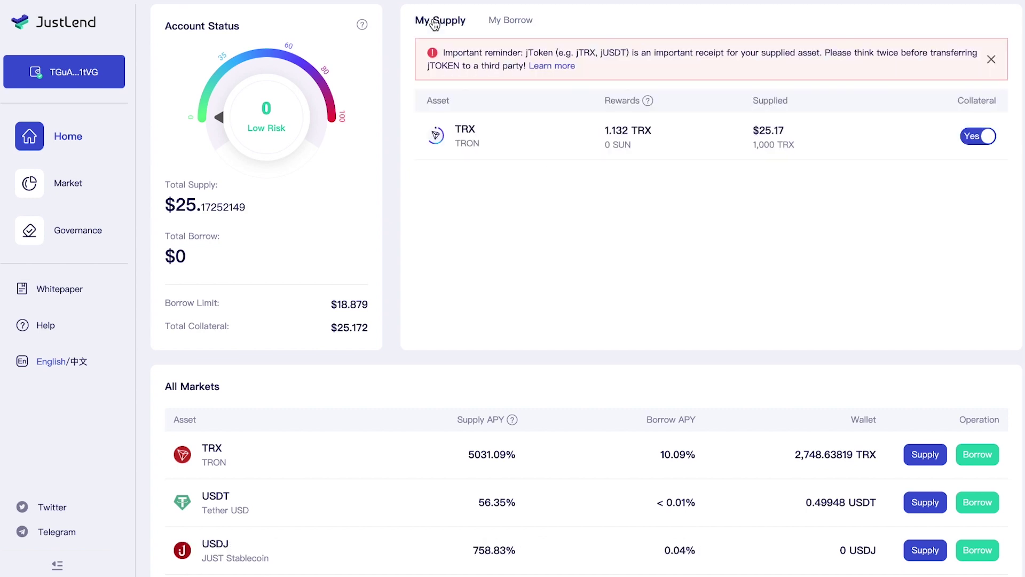
click(550, 141)
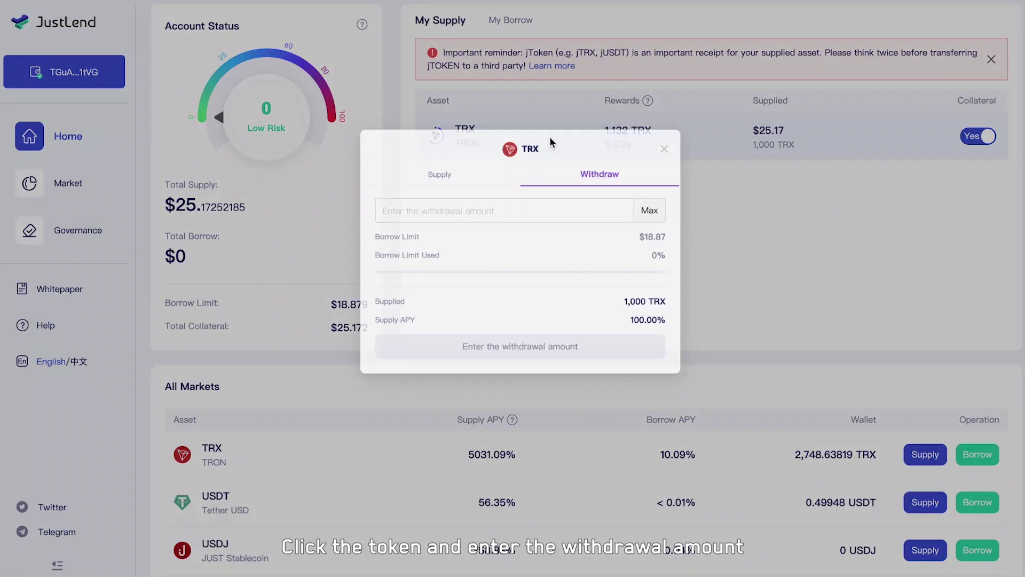
click(666, 227)
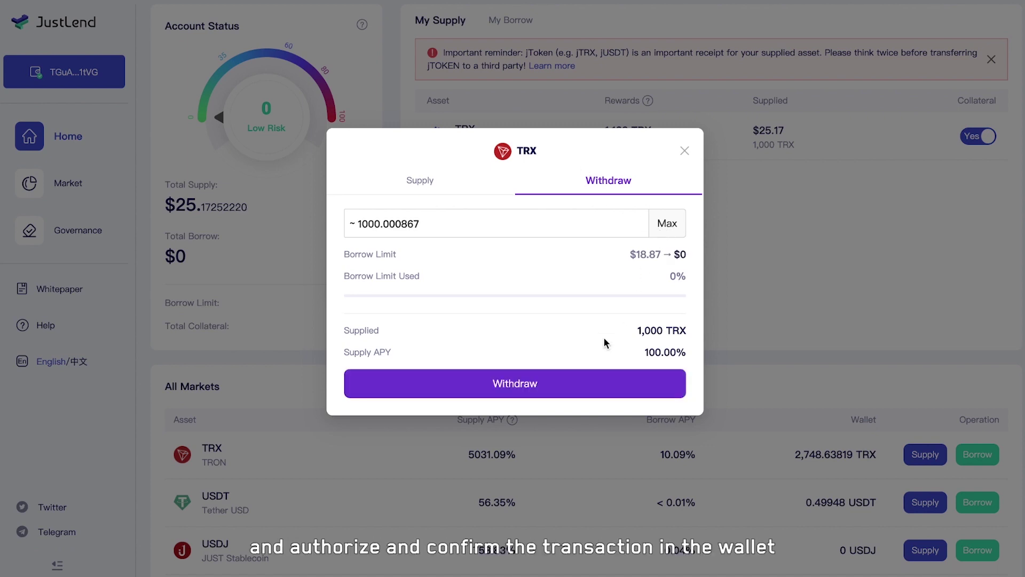
click(578, 384)
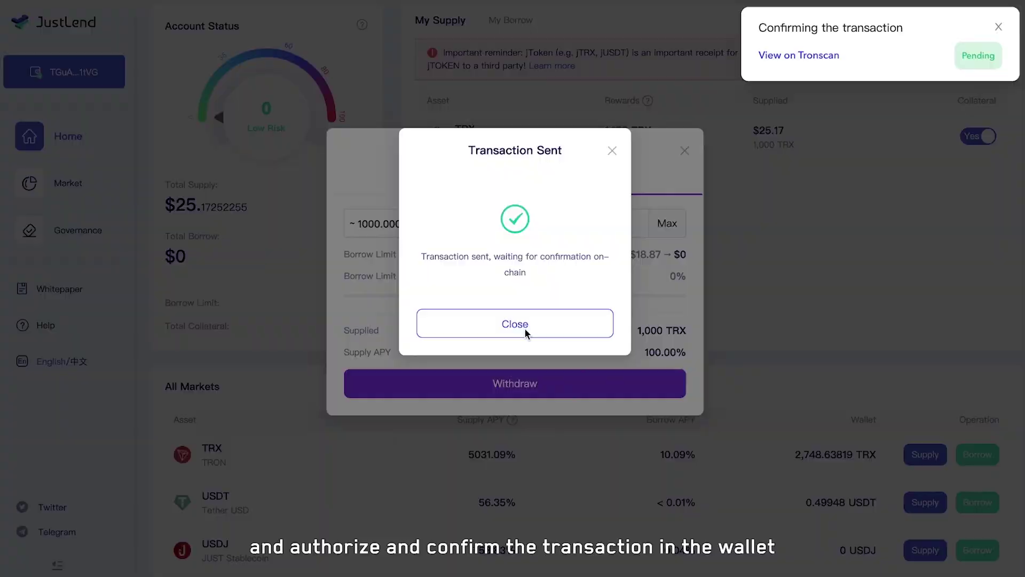
click(525, 329)
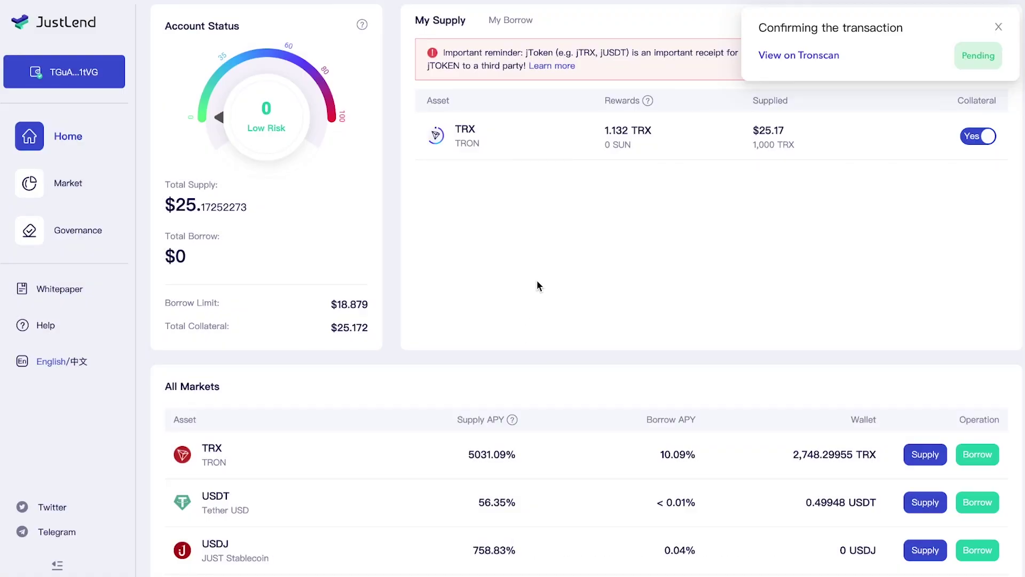